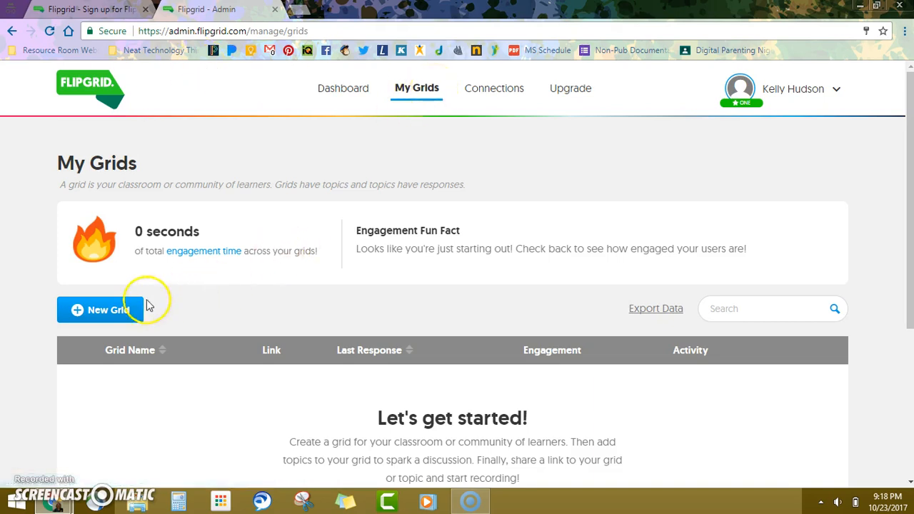
Step: Start a new grid and name it Demo
click(113, 313)
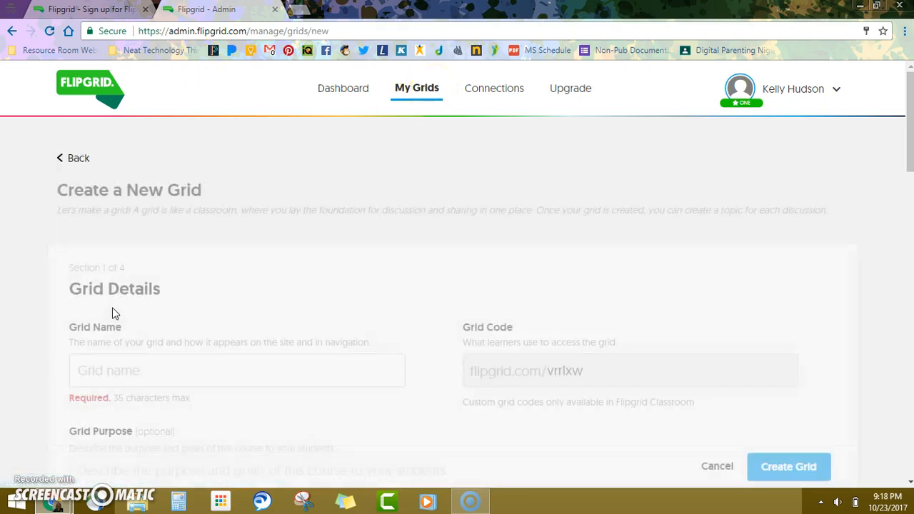
click(150, 377)
text(Demo)
key(Tab)
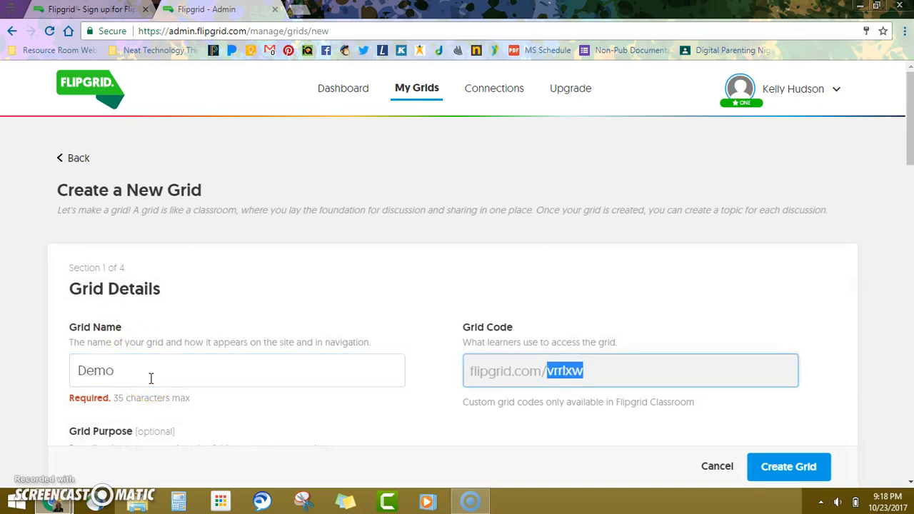
Step: Write the grid purpose: sharing your reading and reflections on your book
click(909, 173)
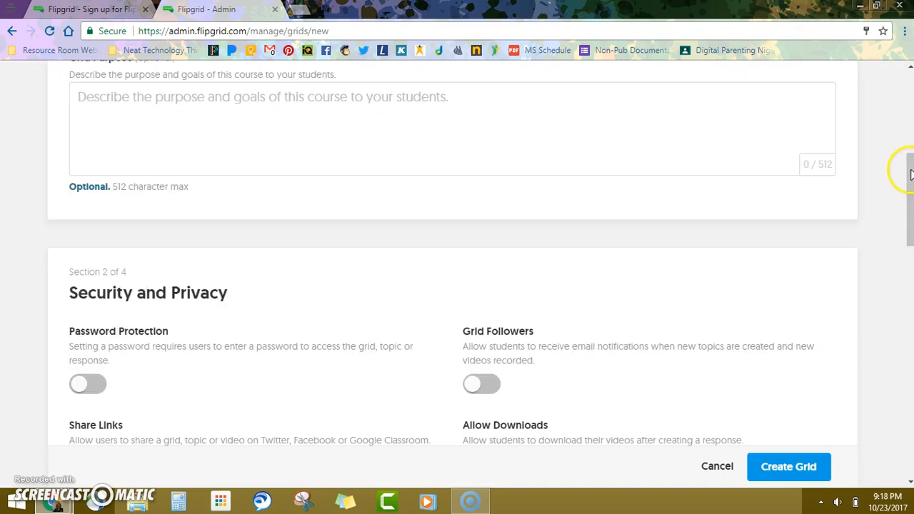
scroll(909, 184, up, 3)
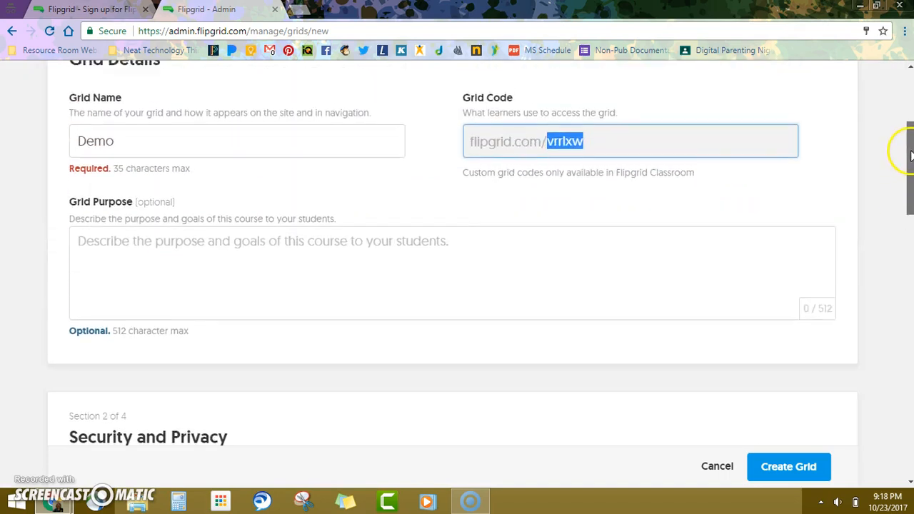
click(137, 291)
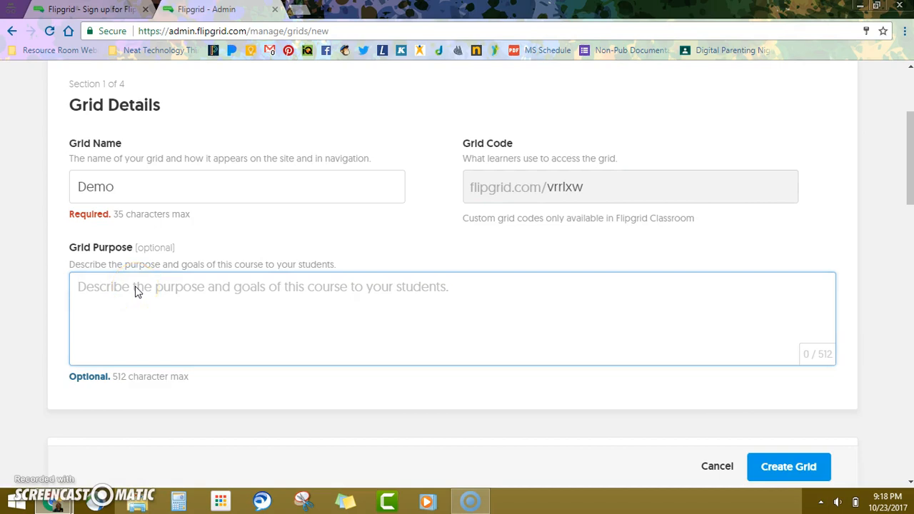
text(The purpose of thei)
key(BackSpace)
text(is grid to )
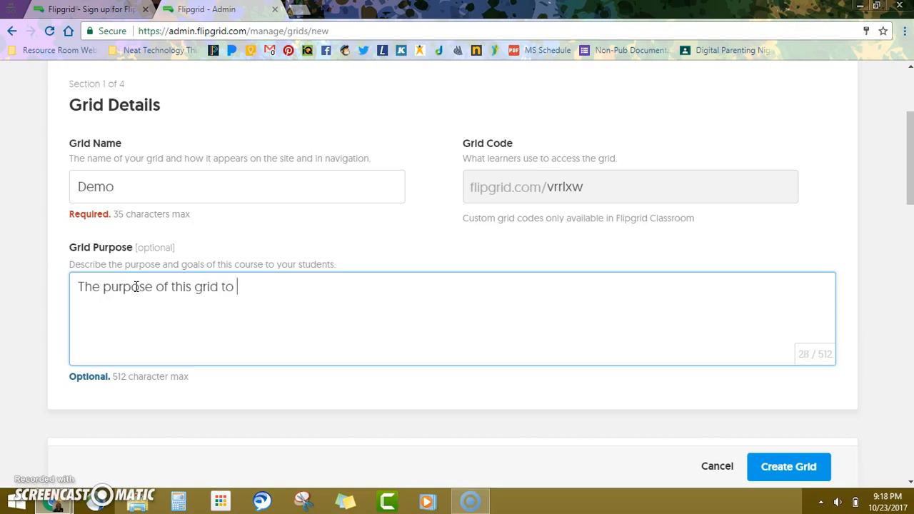
text(share you)
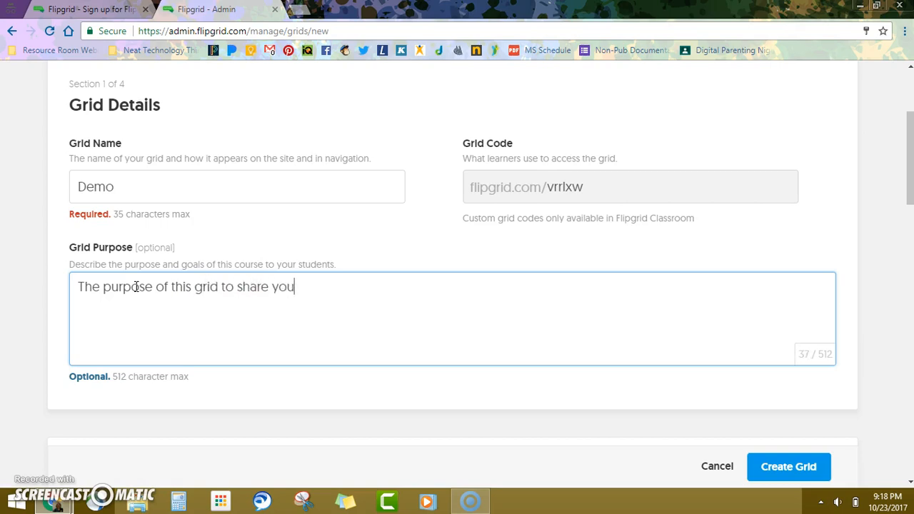
text(r reading a)
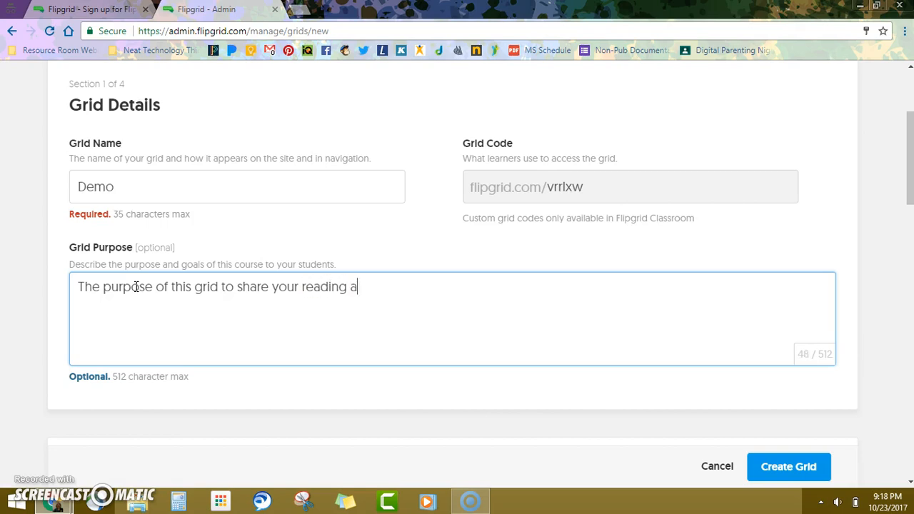
text(nd reflections on)
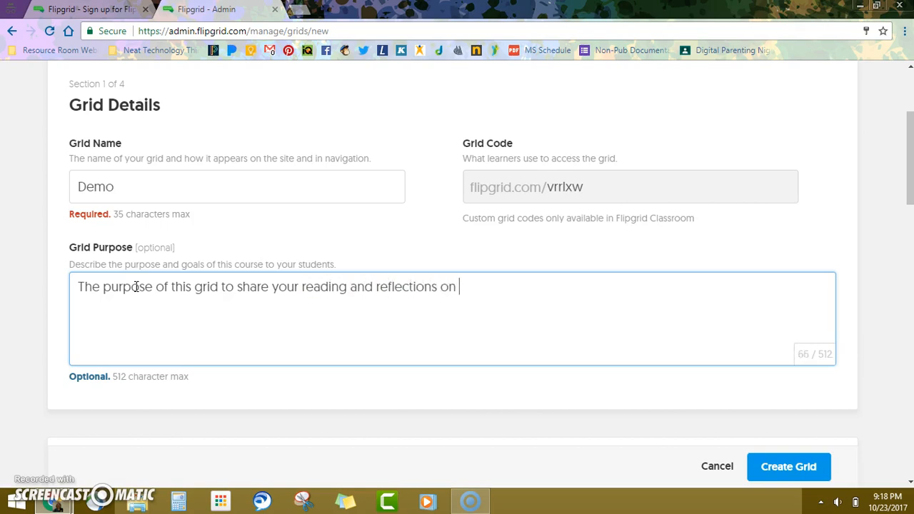
text( yor  book.)
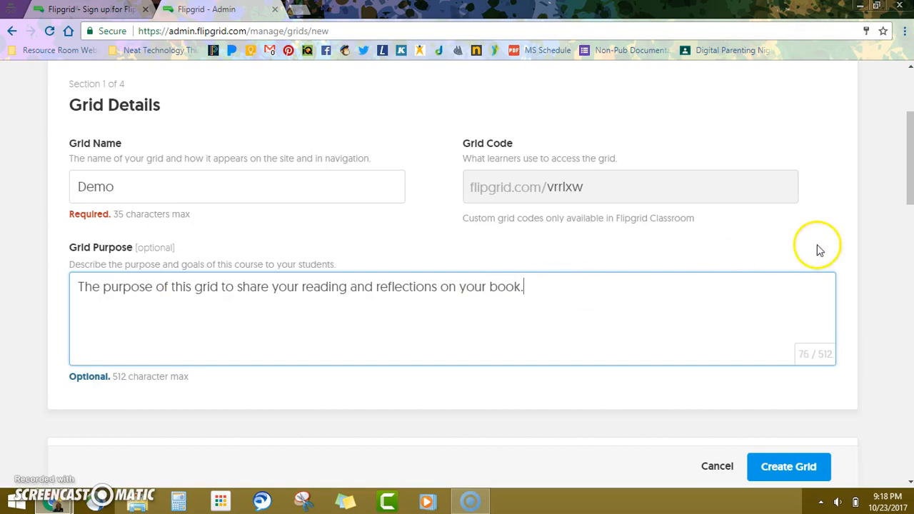
drag(908, 184, 909, 249)
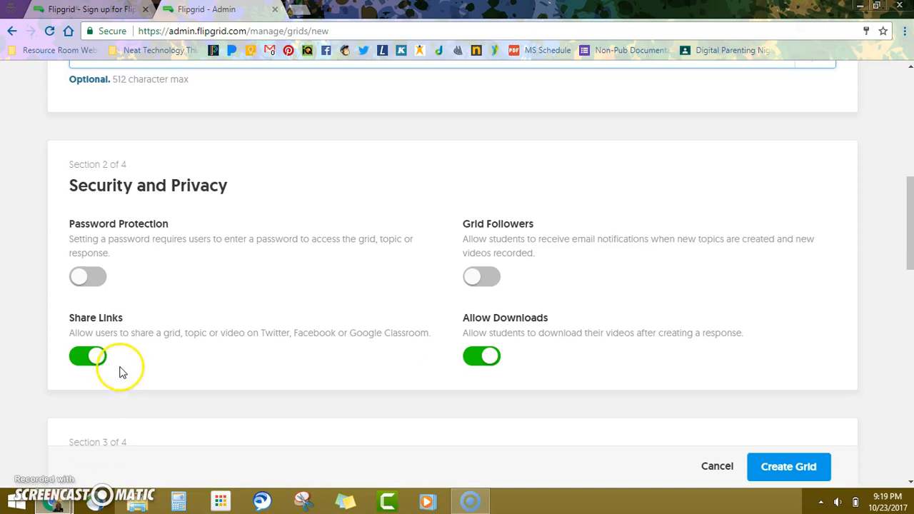
drag(908, 241, 911, 303)
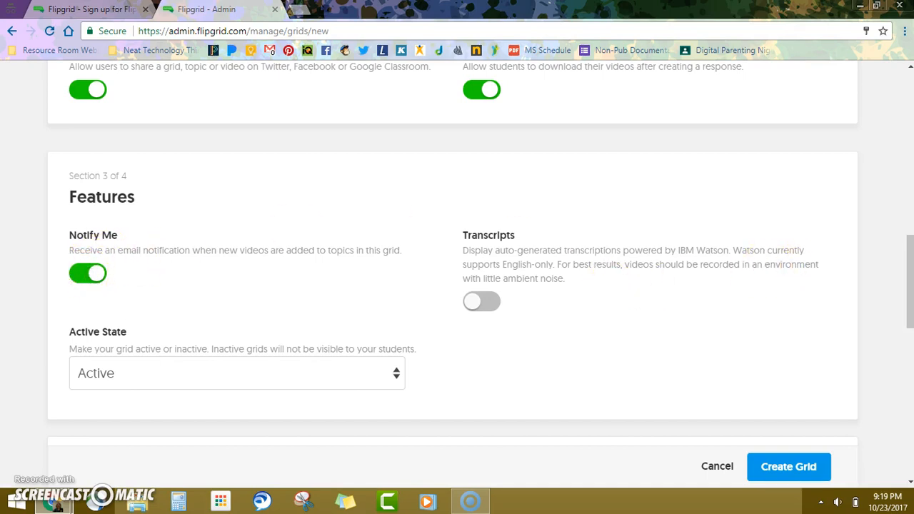
drag(911, 308, 861, 106)
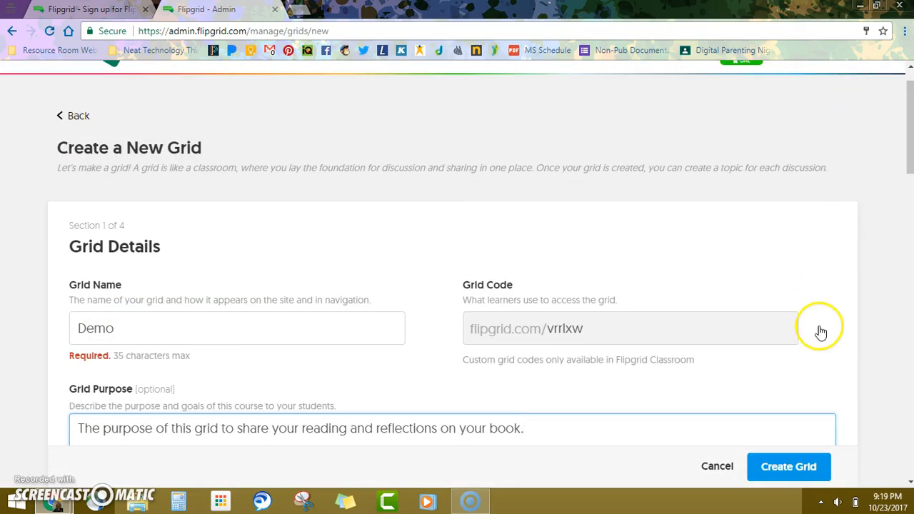
click(797, 482)
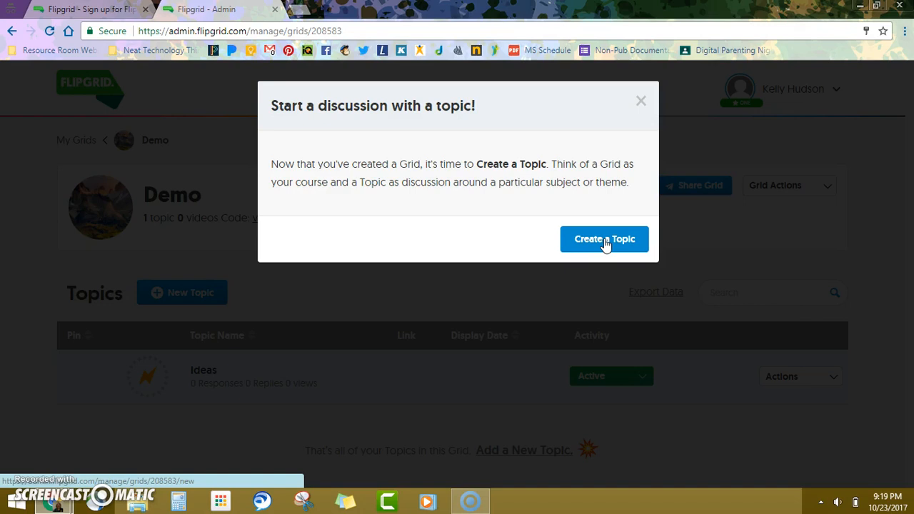
Step: Start a new topic in the grid titled 'Book Reflections'
click(604, 240)
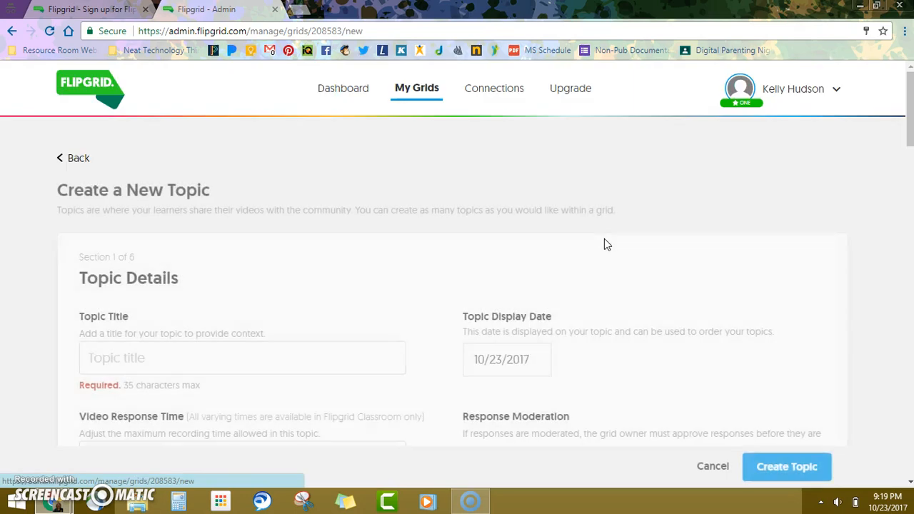
click(120, 357)
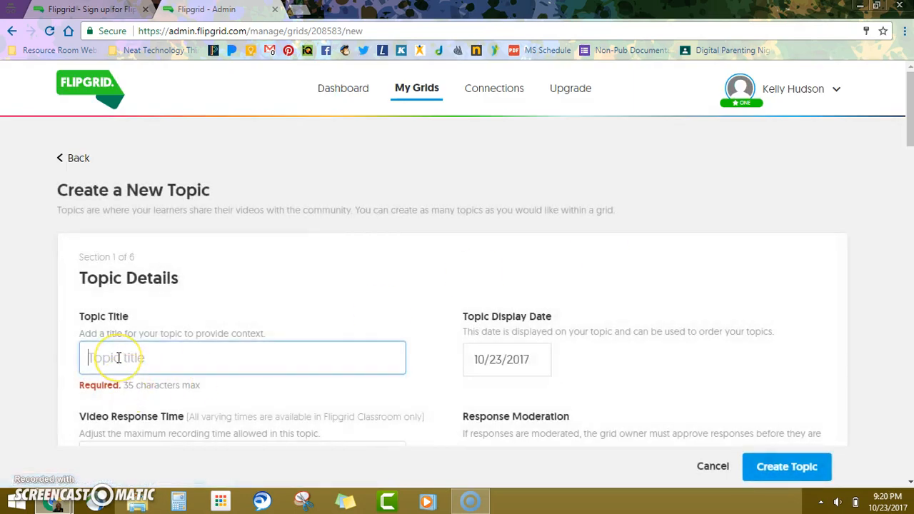
text(Book Re)
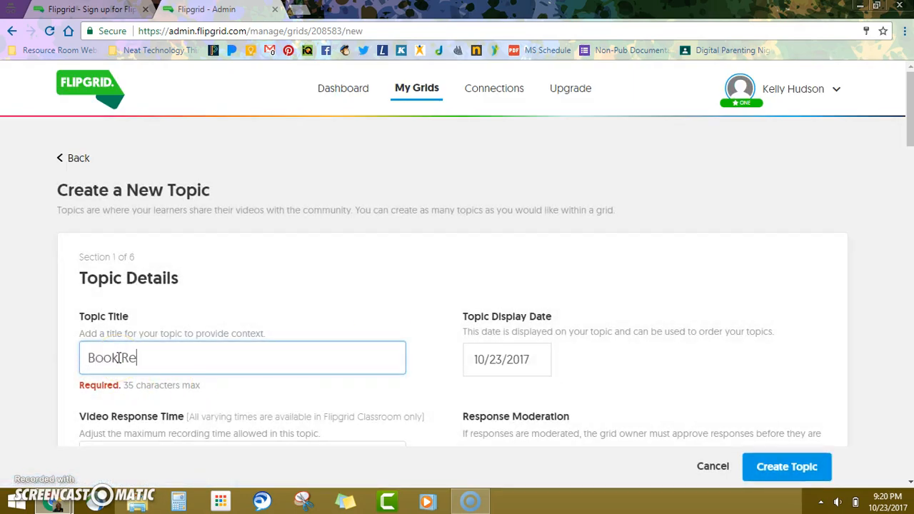
text(flections)
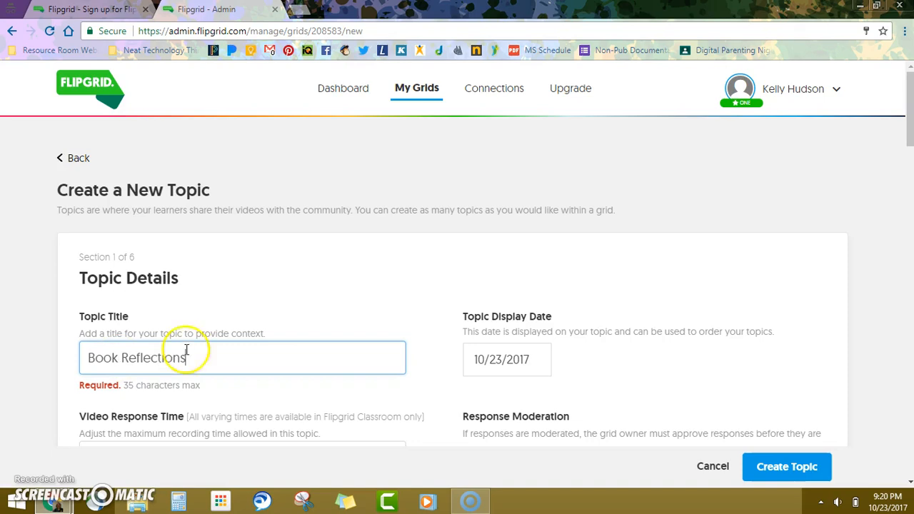
drag(904, 139, 908, 172)
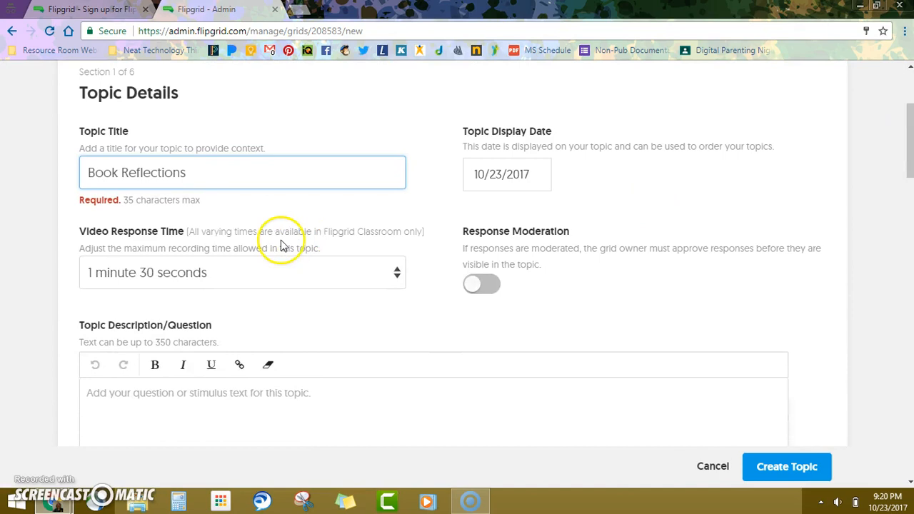
Step: Keep the maximum video response time at 1 minute 30 seconds
click(302, 272)
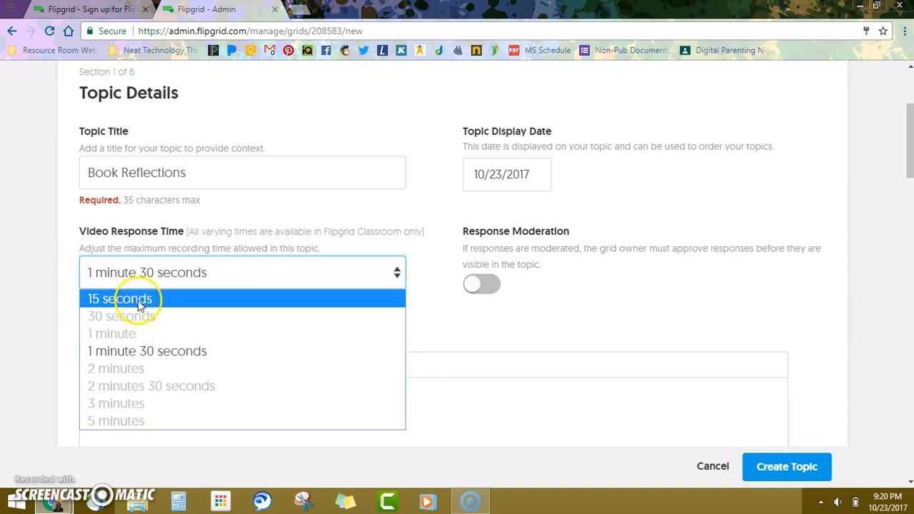
click(146, 351)
click(370, 303)
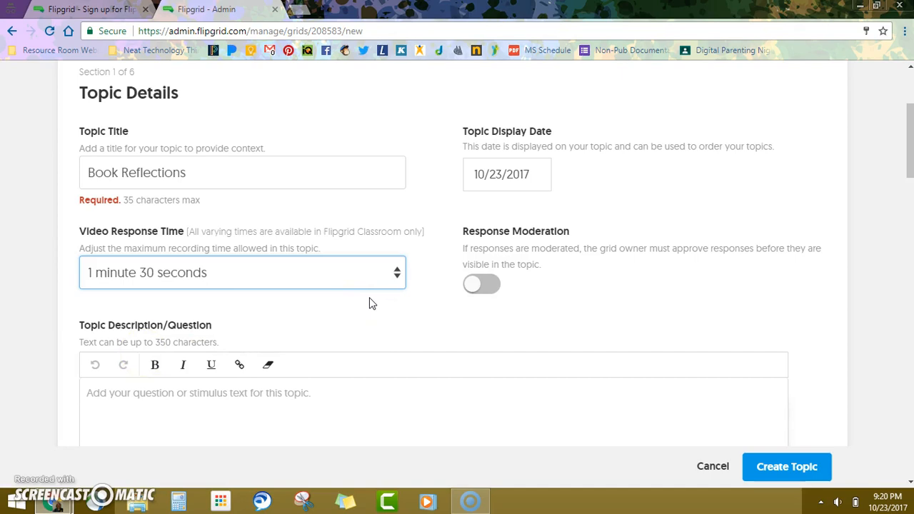
Step: Enter the topic prompt asking students to share the main idea of their class book
drag(909, 158, 911, 179)
click(235, 292)
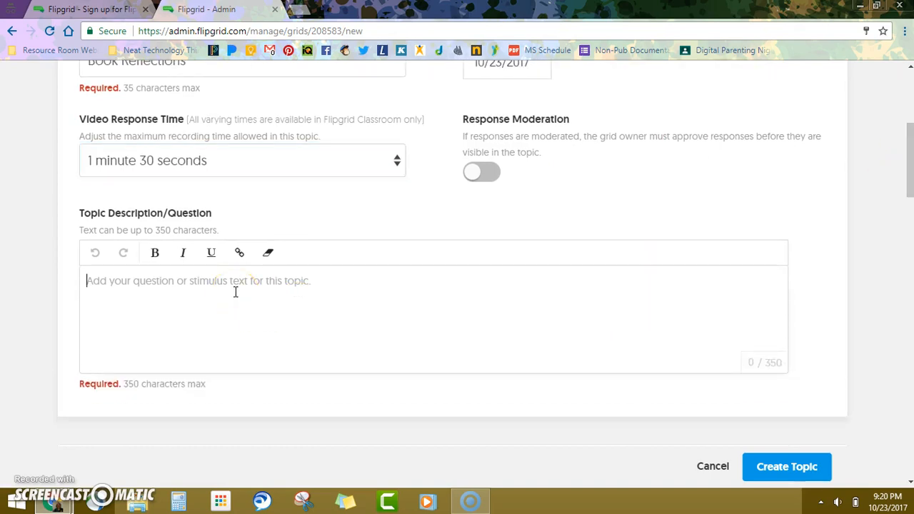
text(Peaease )
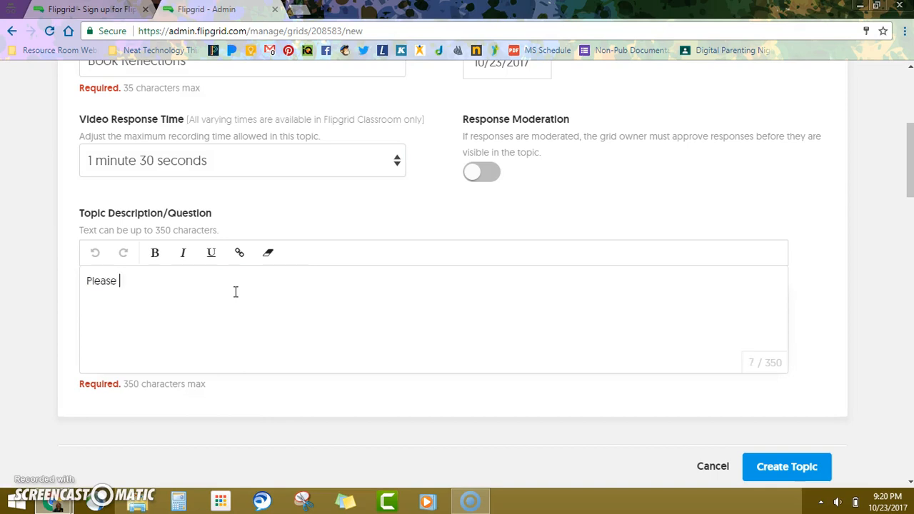
text(share the main ideas of the book you are)
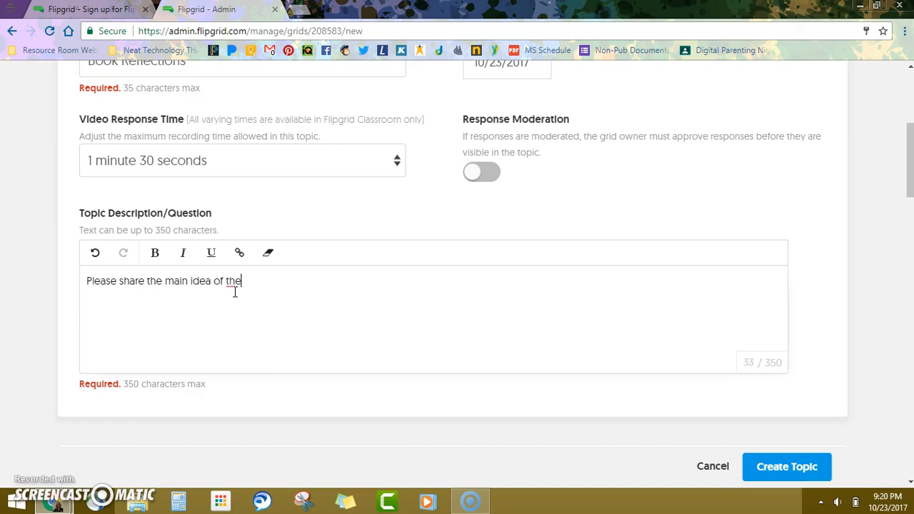
key(BackSpace)
key(BackSpace)
text(e reading in class.)
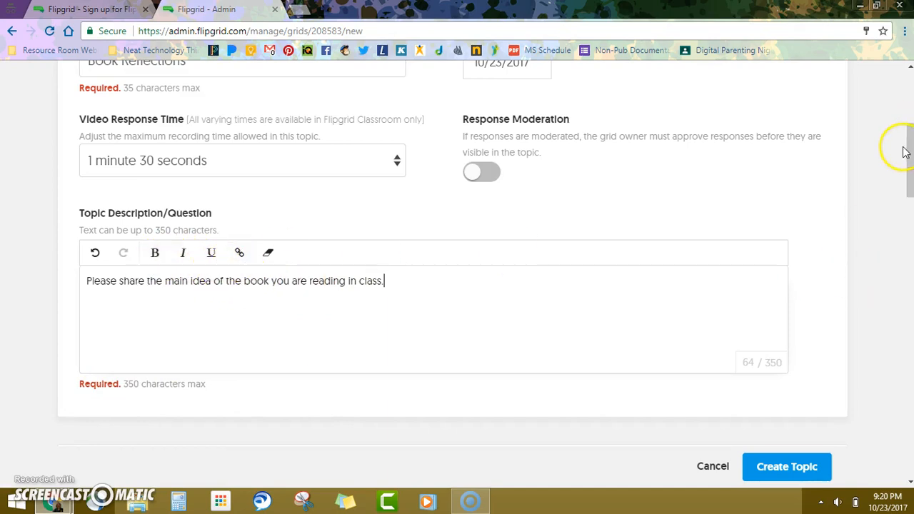
drag(910, 174, 912, 232)
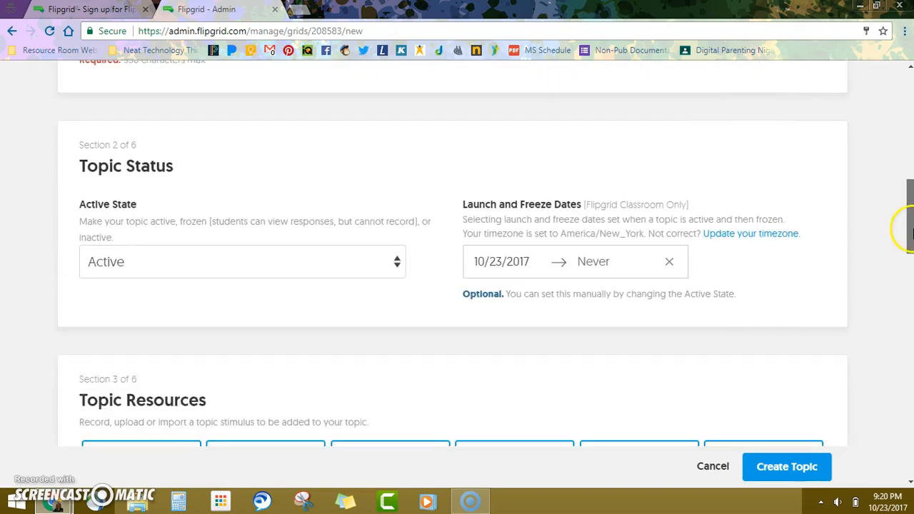
click(216, 263)
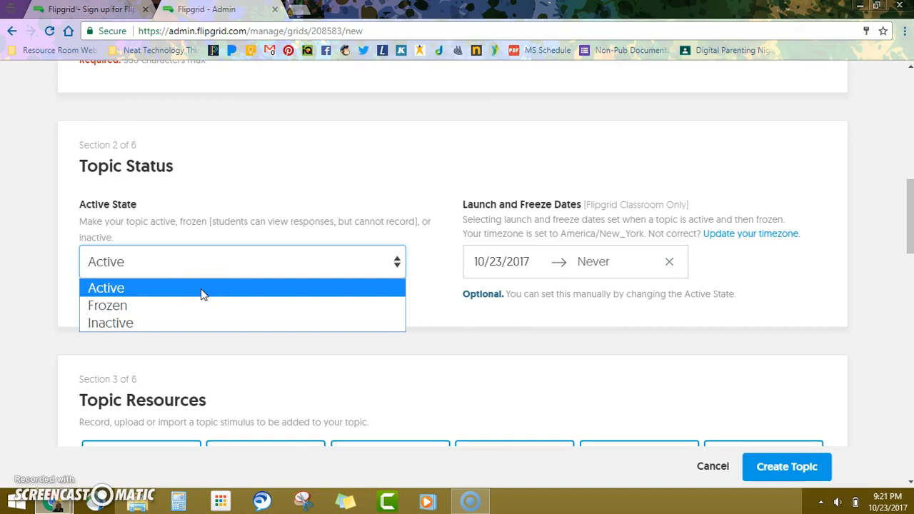
click(199, 290)
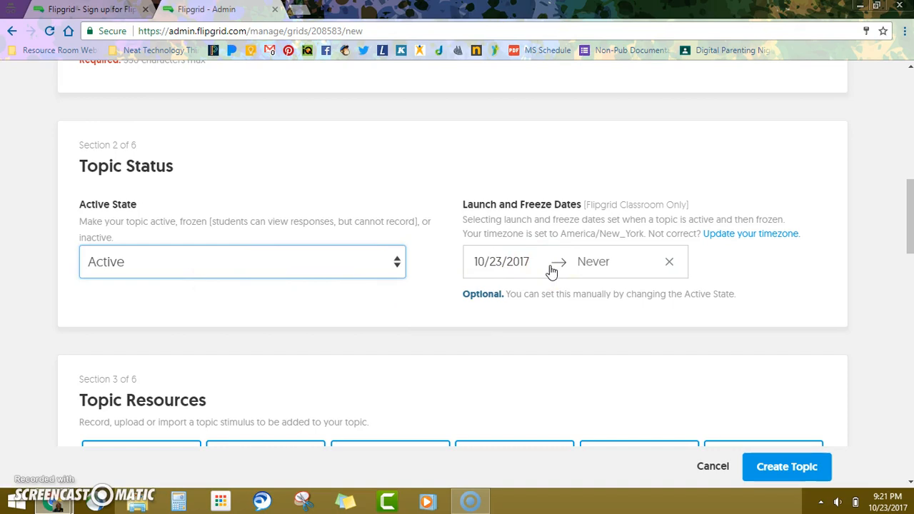
click(909, 217)
drag(908, 217, 910, 245)
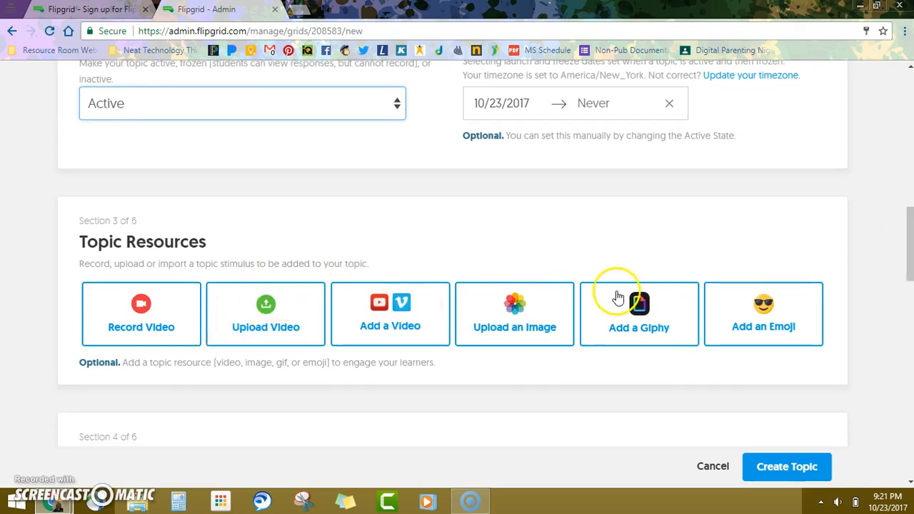
drag(909, 253, 908, 302)
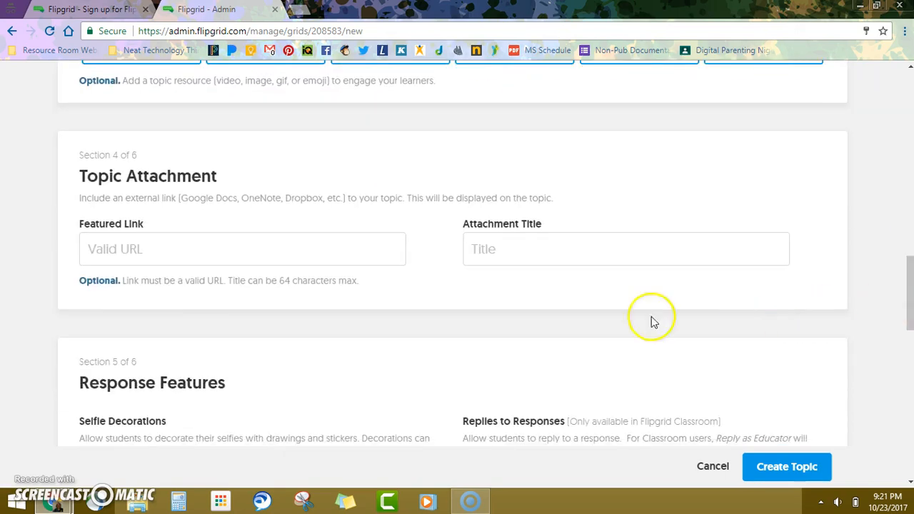
drag(908, 292, 908, 331)
click(347, 256)
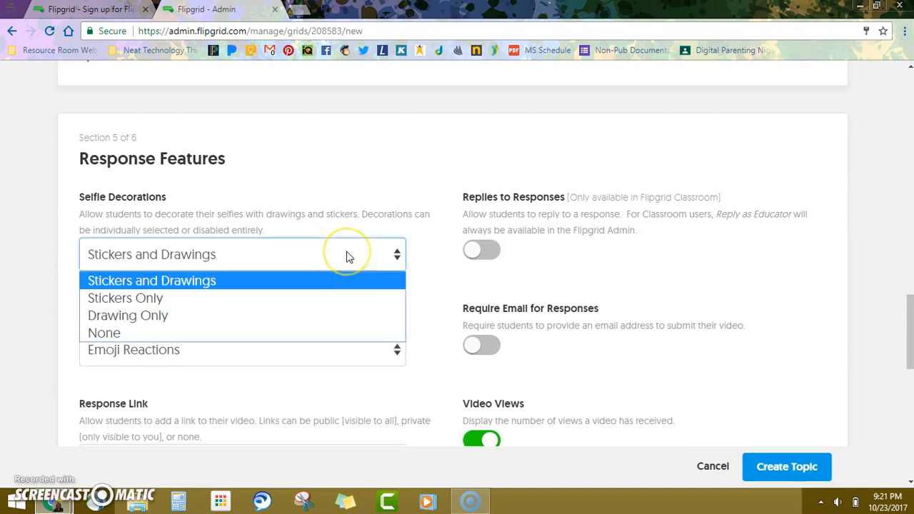
click(314, 286)
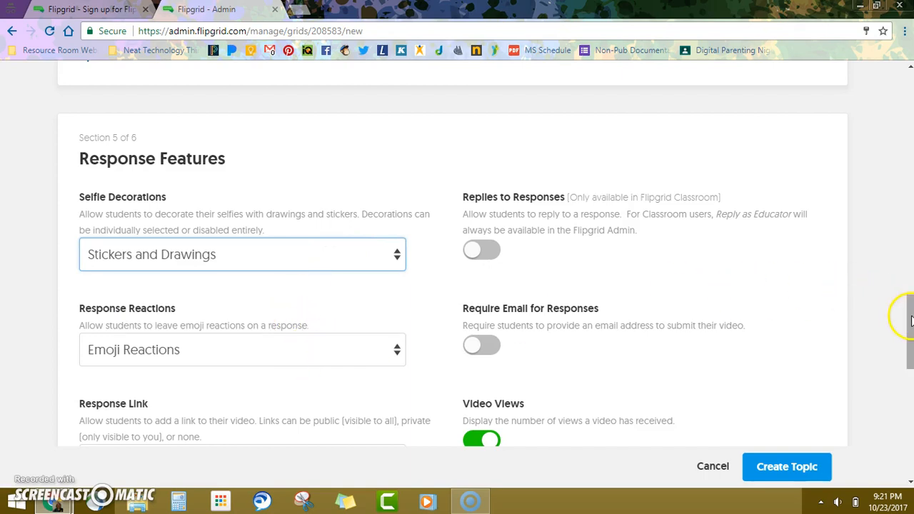
drag(911, 320, 911, 347)
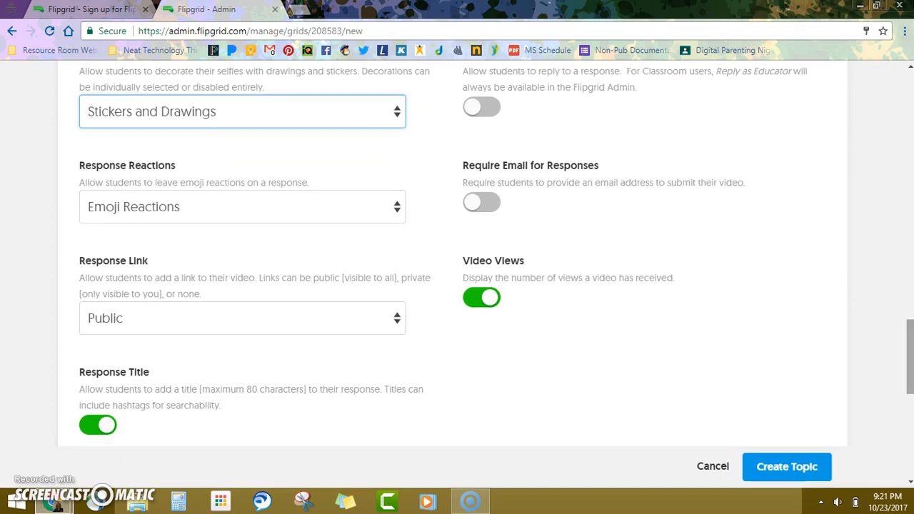
click(354, 325)
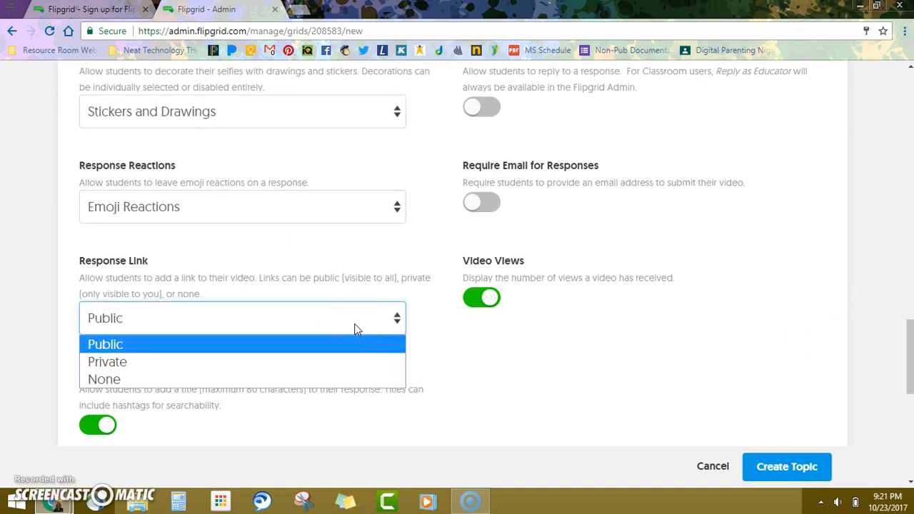
click(355, 325)
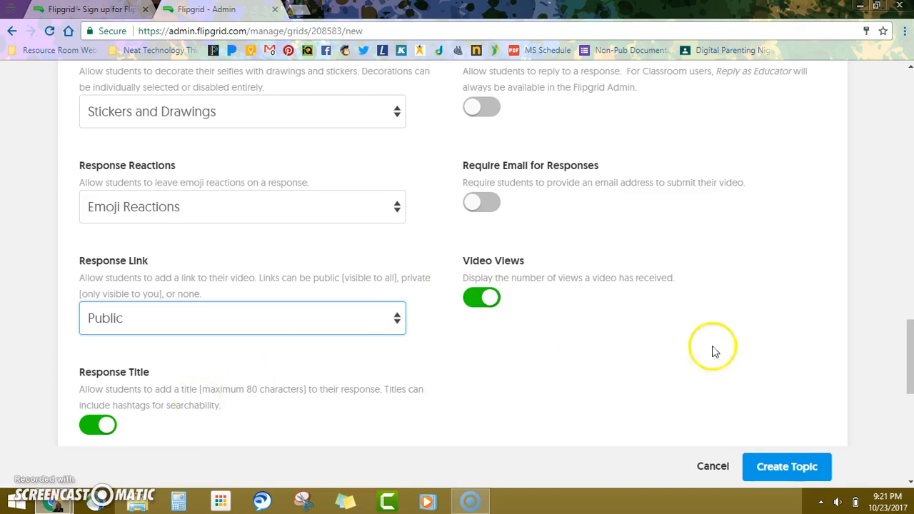
drag(911, 354, 911, 422)
Step: Create the Book Reflections topic and dismiss the topic-ready message
click(795, 423)
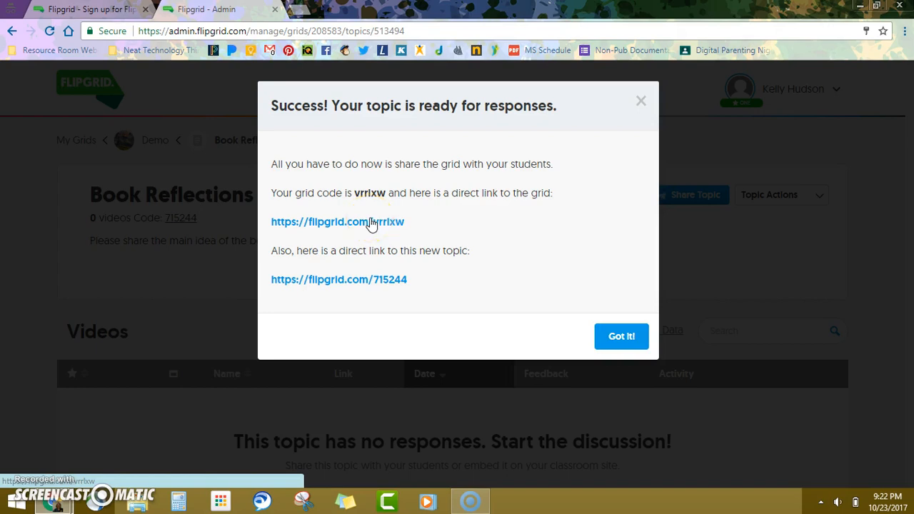
click(620, 339)
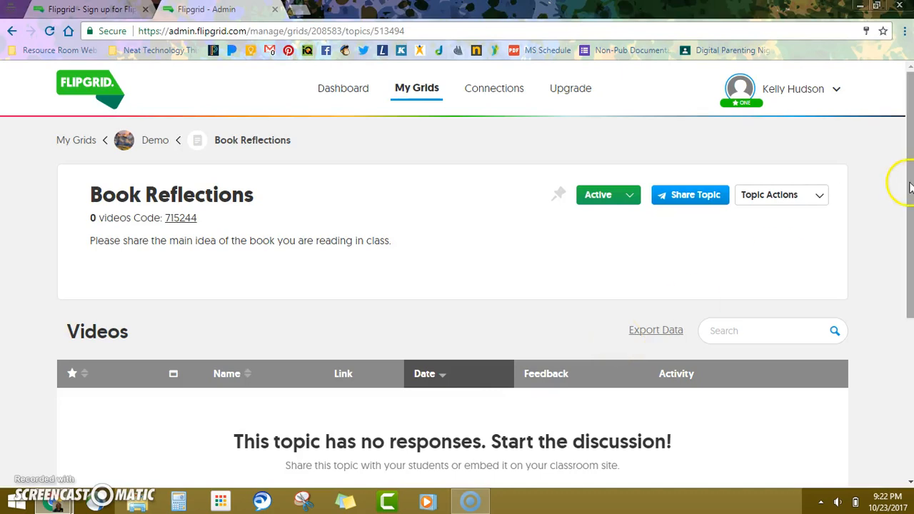
drag(911, 183, 894, 212)
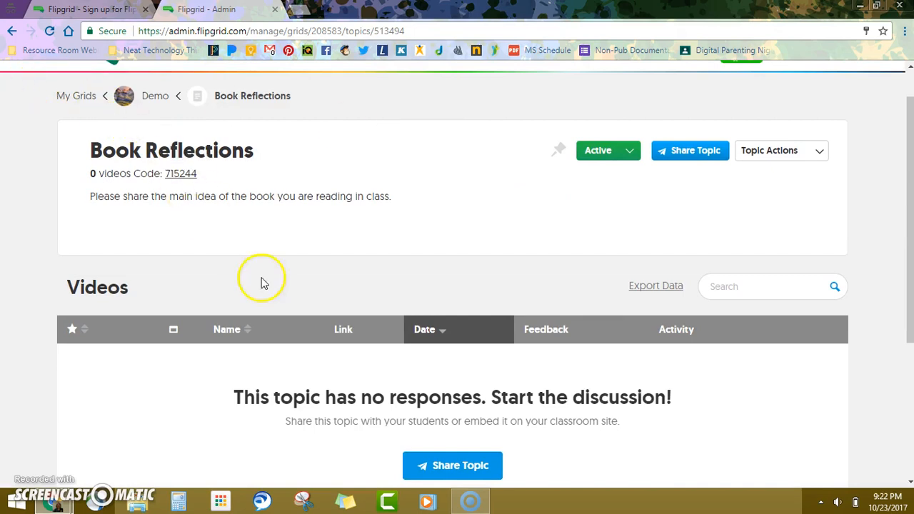
Step: Share the topic to Google Classroom, signing in with the teacher's school Google account
click(429, 465)
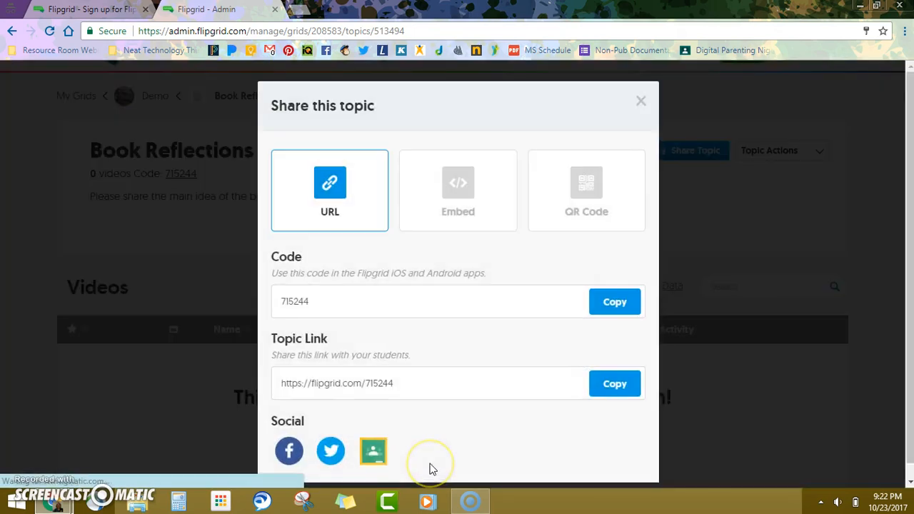
click(374, 450)
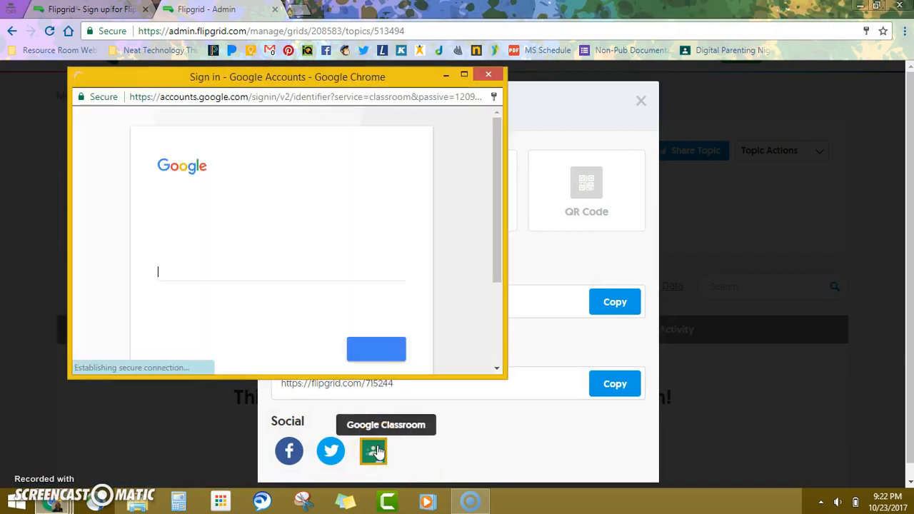
click(356, 361)
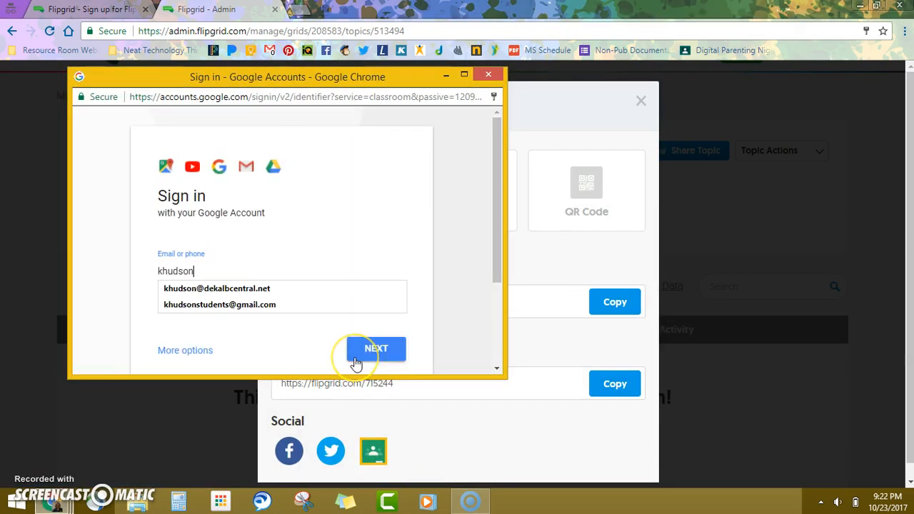
key(Down)
key(Return)
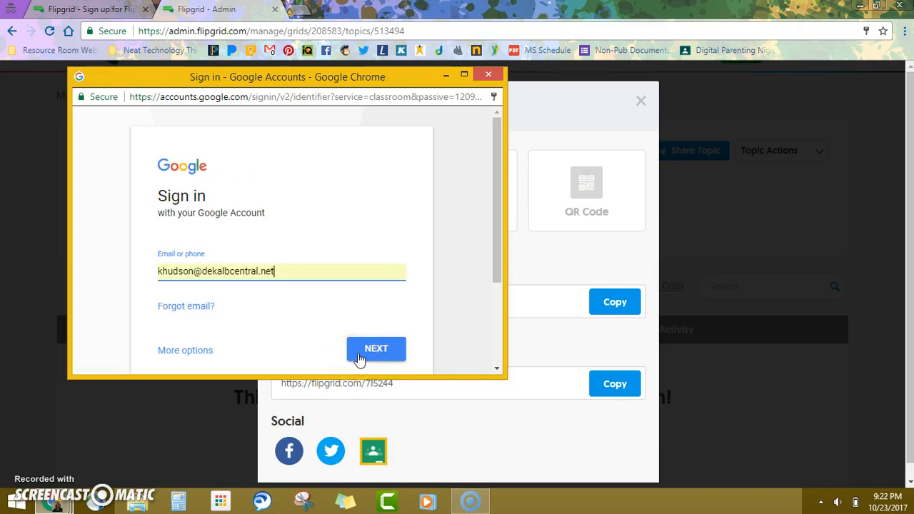
key(Return)
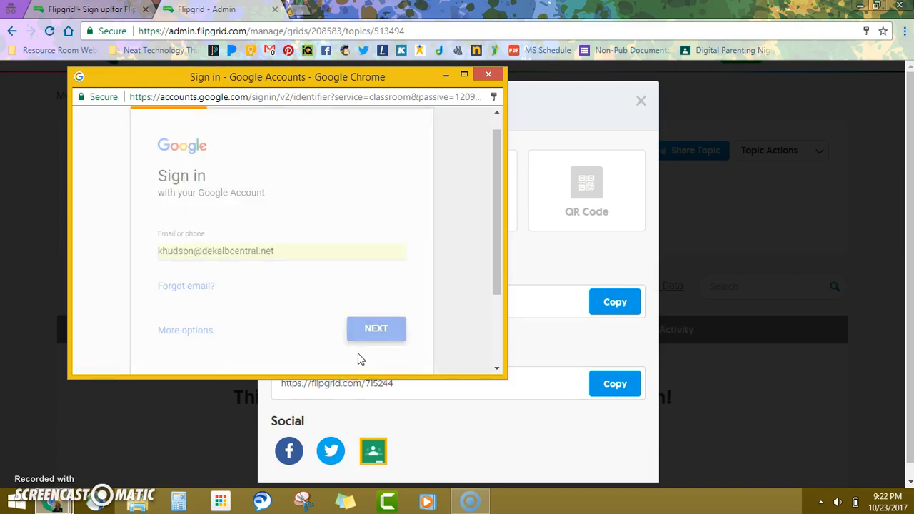
click(371, 307)
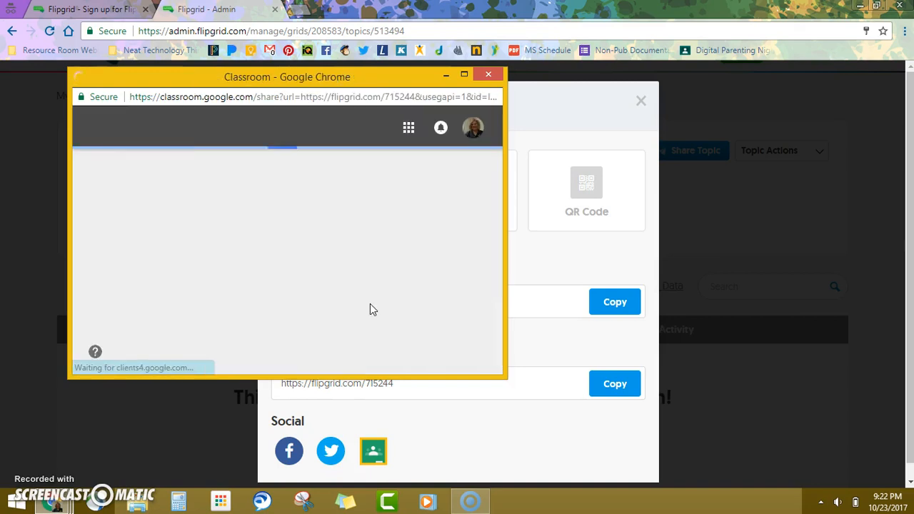
Step: Choose the demo class and create an assignment from the topic link
click(336, 238)
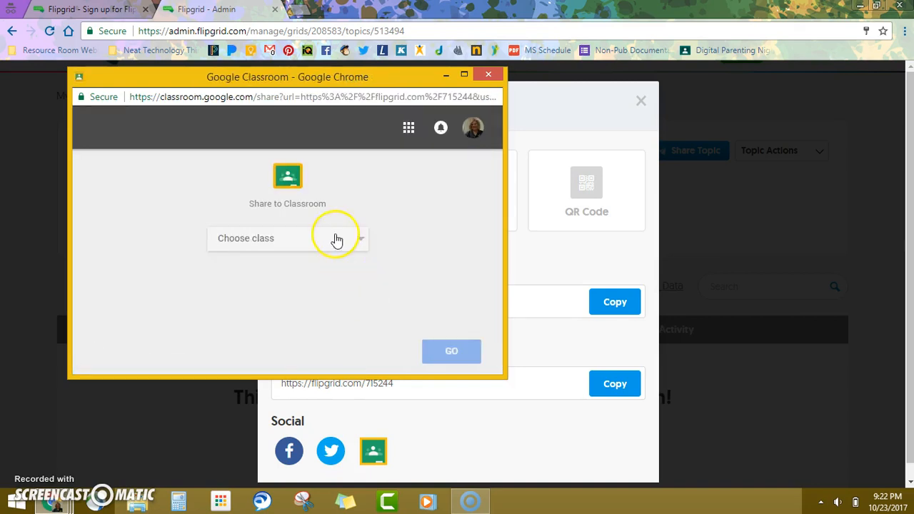
click(319, 331)
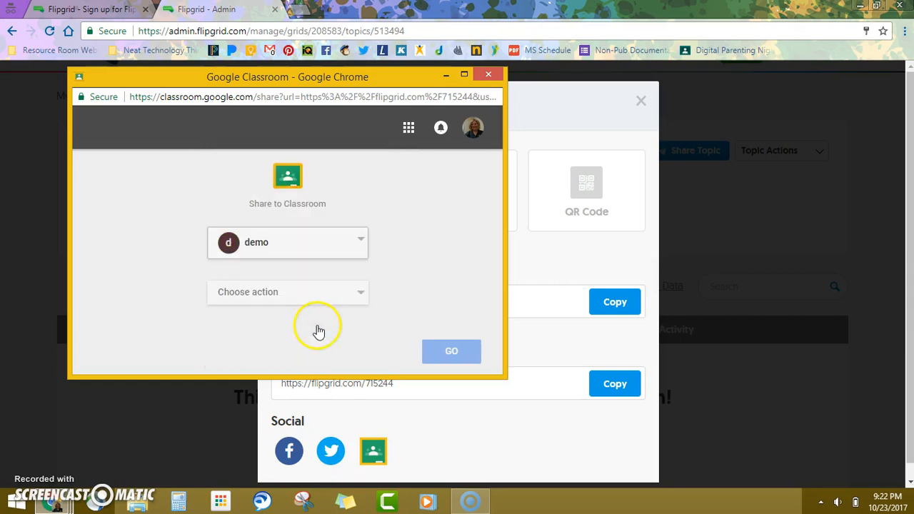
click(325, 289)
click(306, 306)
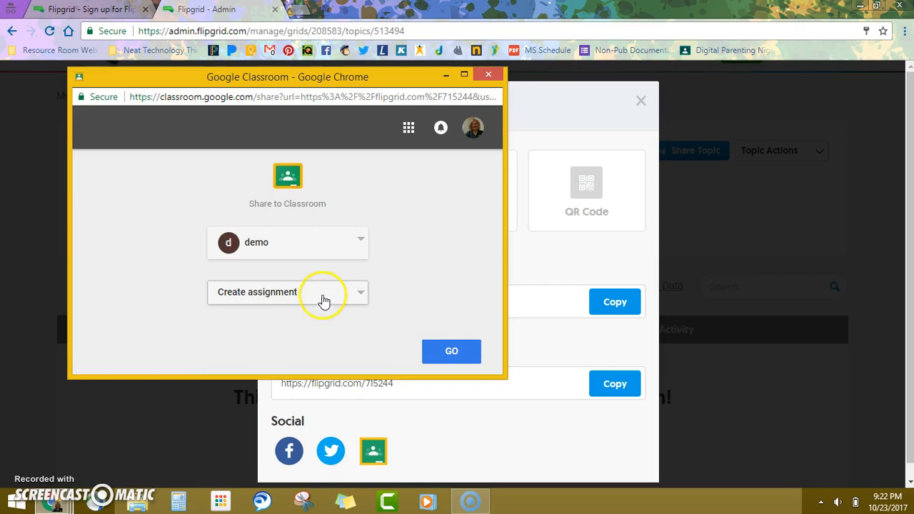
click(459, 352)
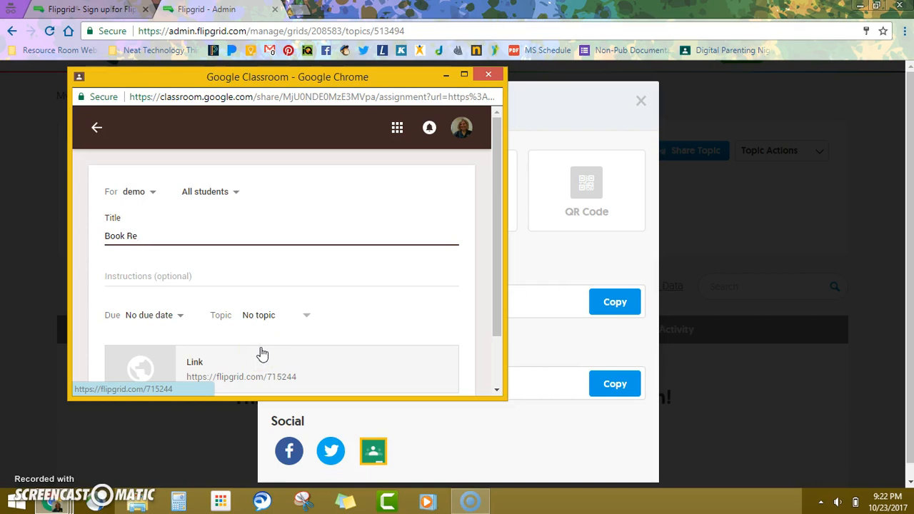
Step: Set the assignment due date to October 26, assign it, and close the sharing windows
click(179, 318)
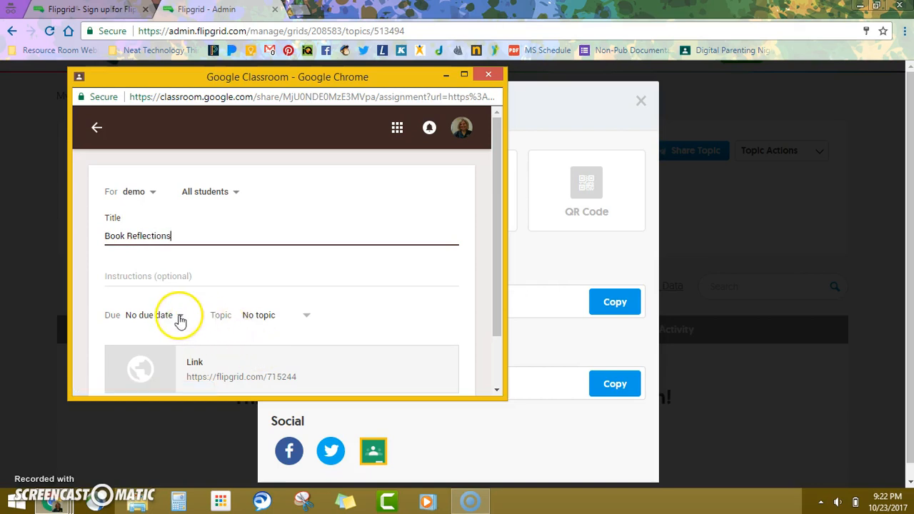
click(175, 360)
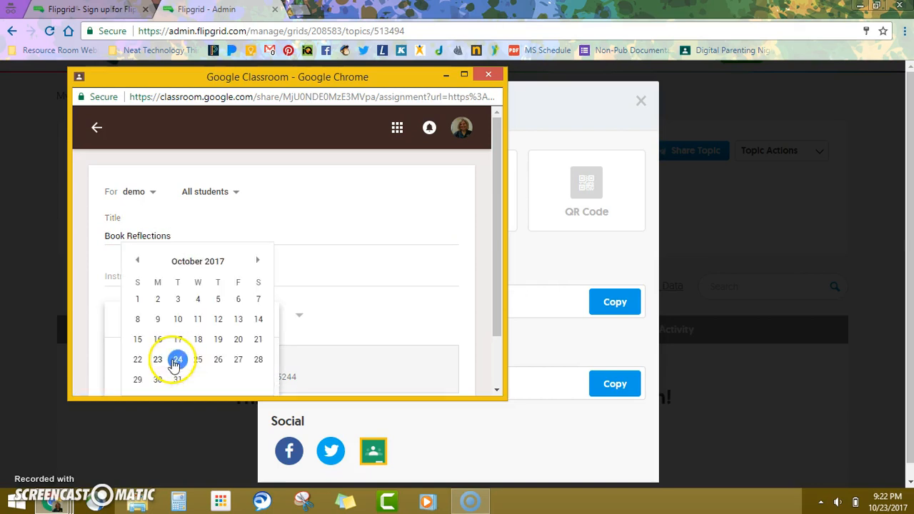
click(218, 364)
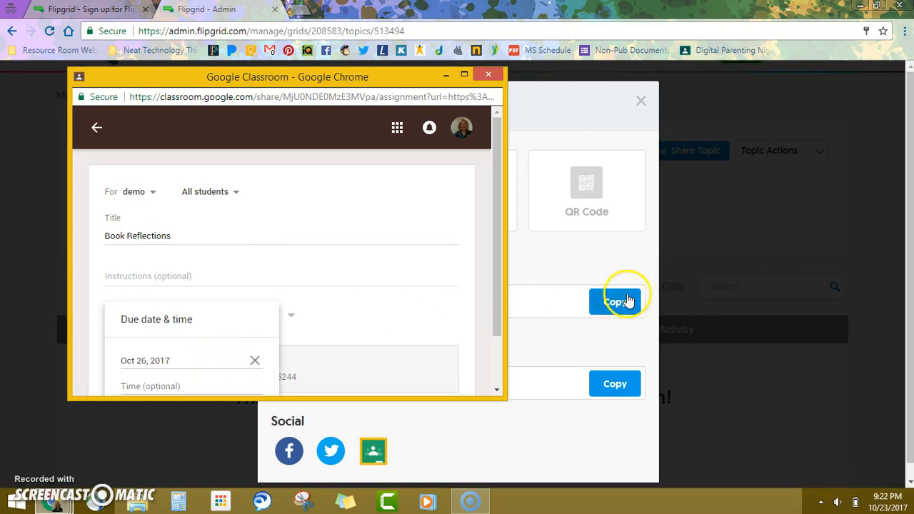
click(500, 241)
scroll(500, 241, down, 2)
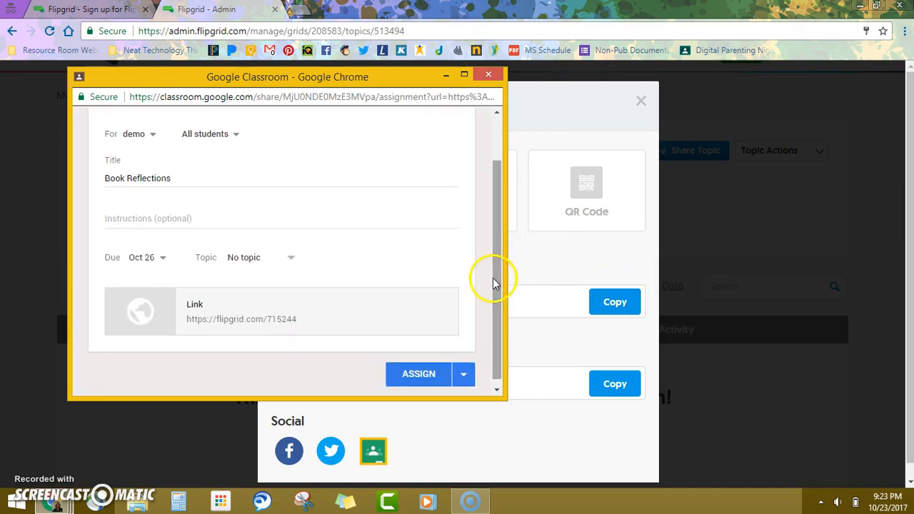
click(430, 374)
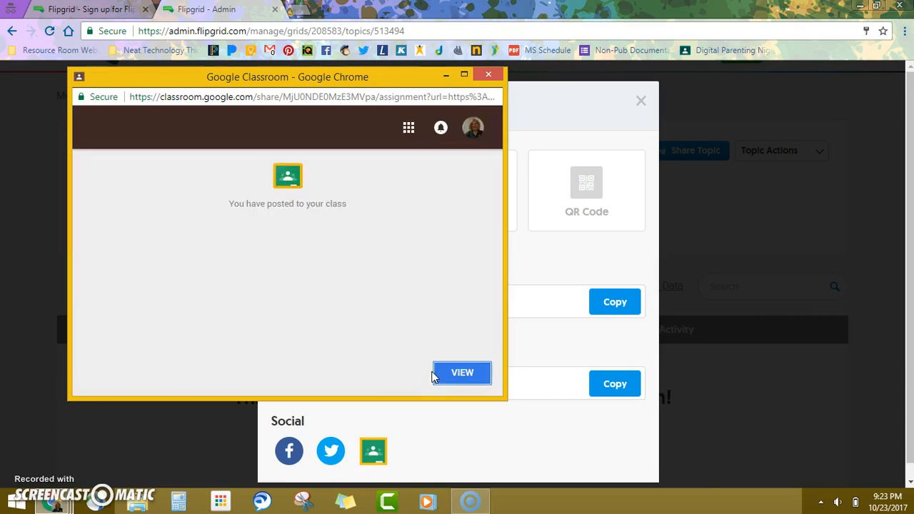
click(488, 75)
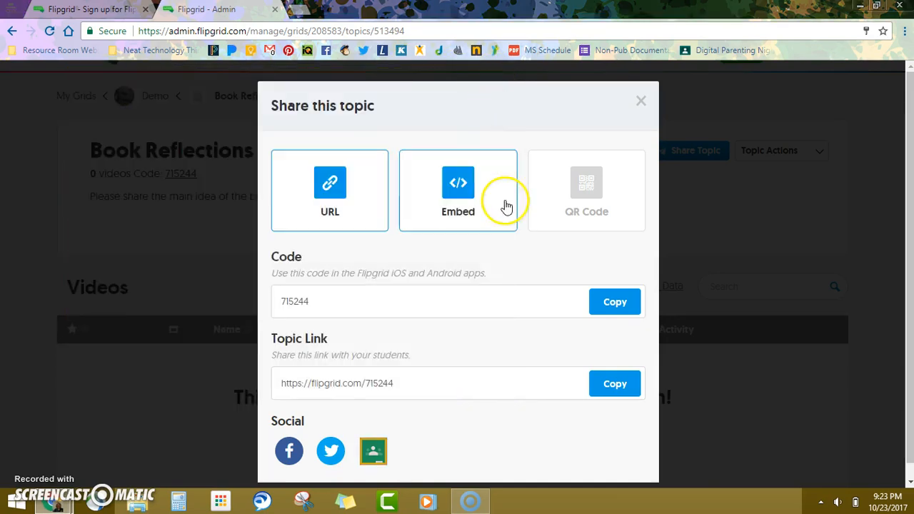
click(640, 102)
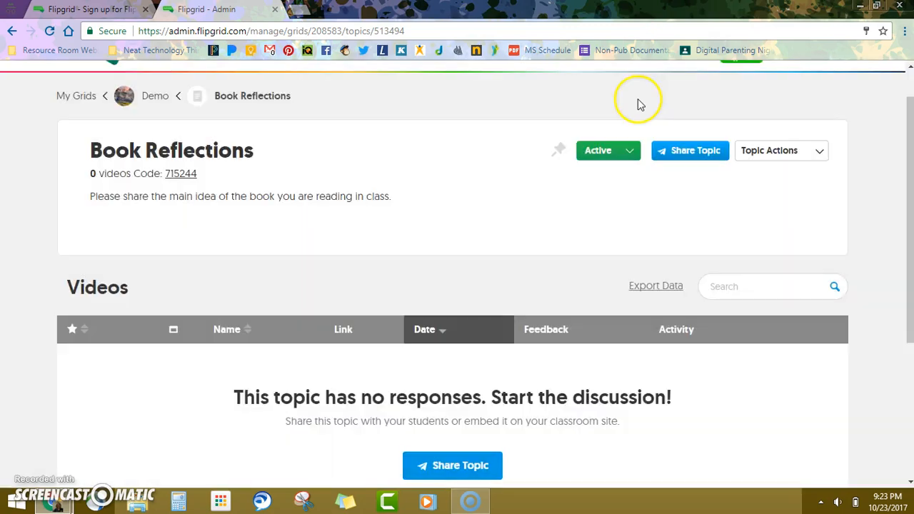